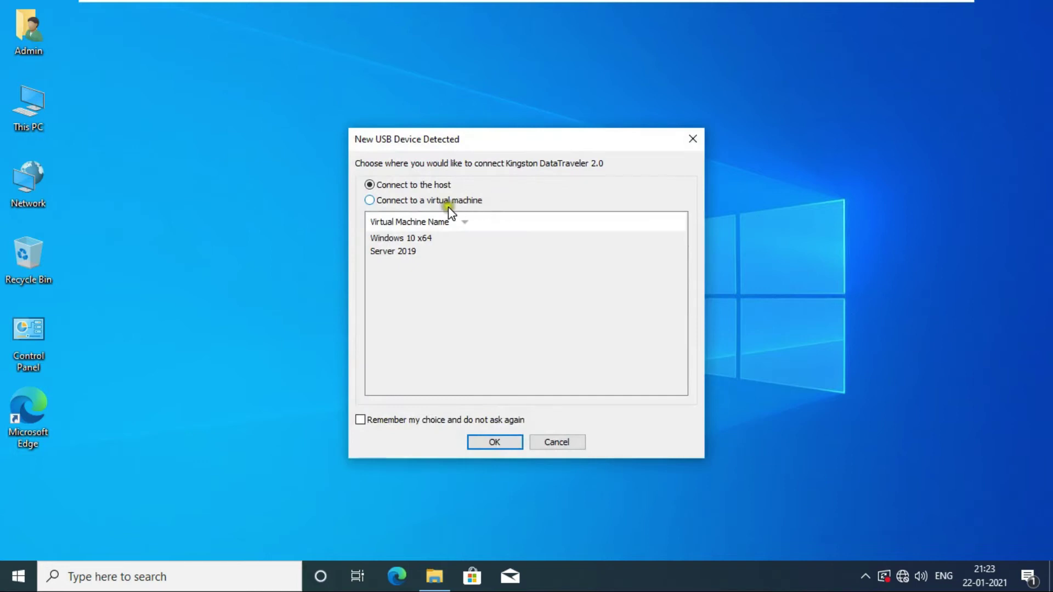
# - Attach the Kingston DataTraveler 2.0 to the Windows 10 x64 virtual machine instead of the host
pyautogui.click(401, 201)
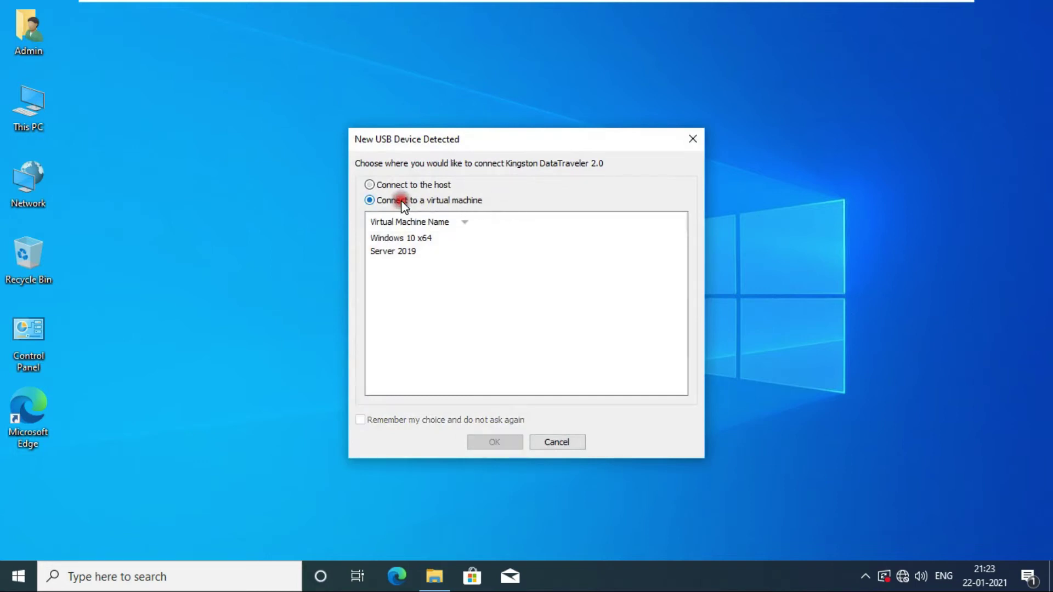
pyautogui.click(398, 239)
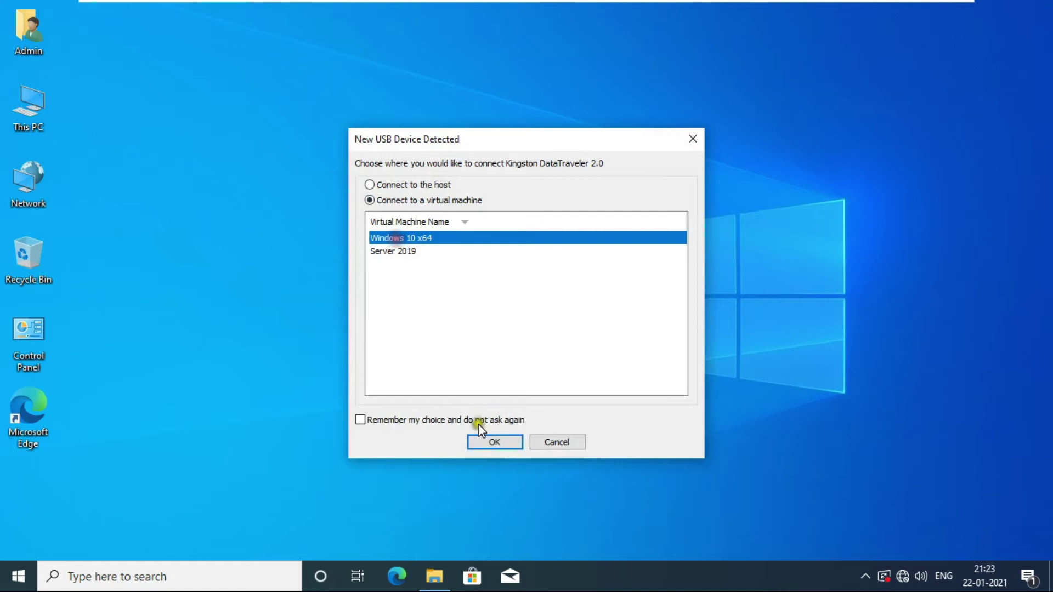
pyautogui.click(488, 441)
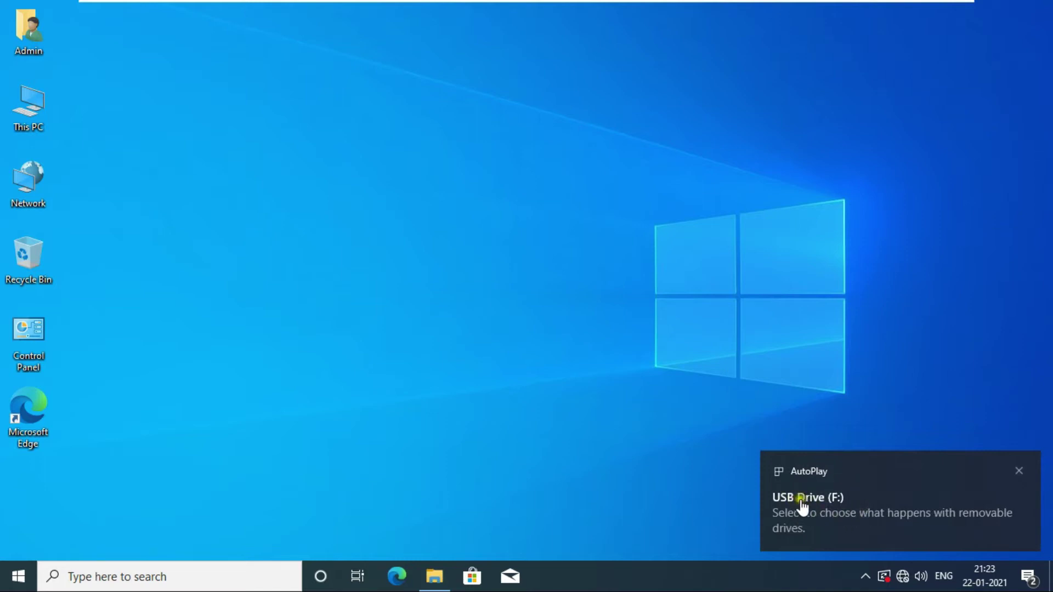
pyautogui.click(847, 491)
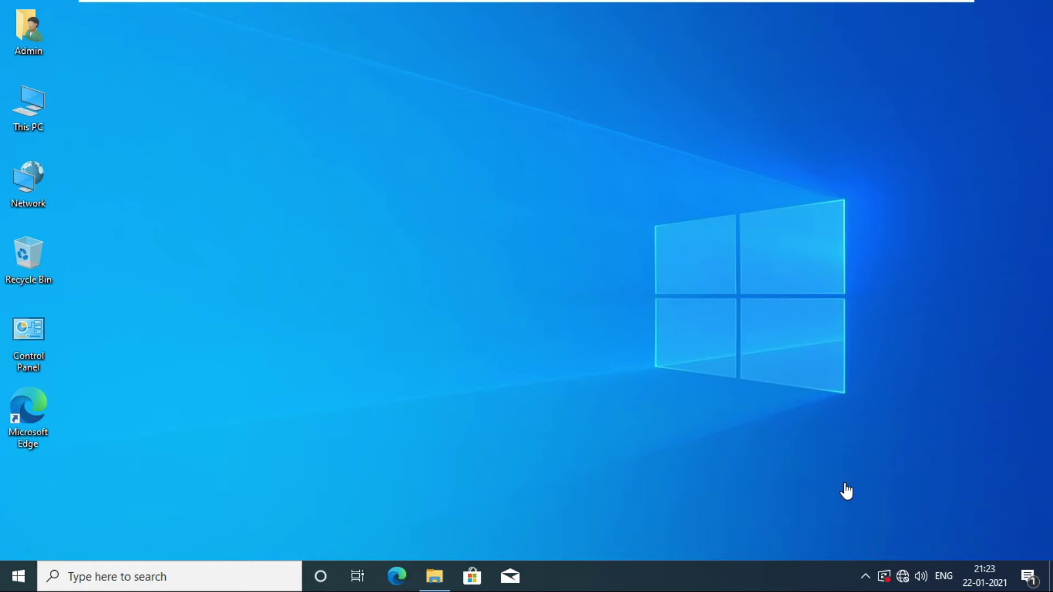
pyautogui.doubleClick(38, 97)
pyautogui.click(382, 324)
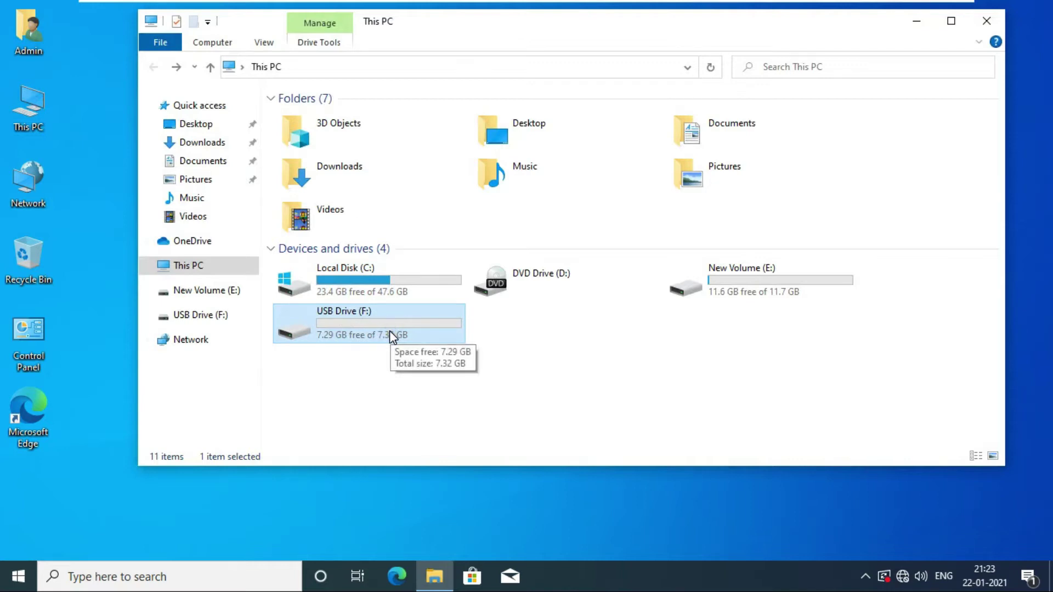
pyautogui.click(986, 23)
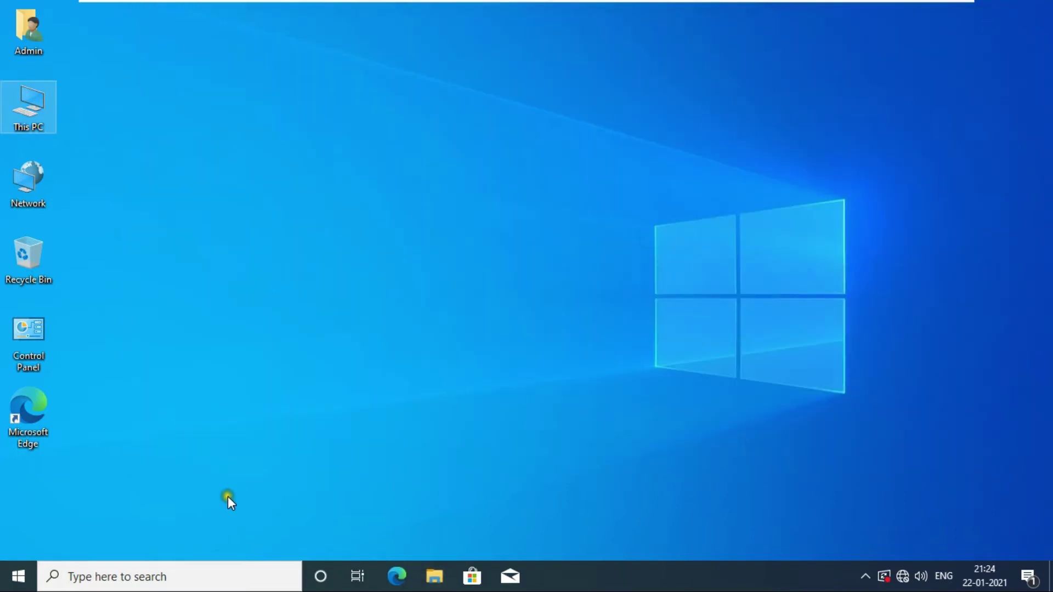
# - Launch Remote Desktop Connection by running mstsc from the Run dialog
pyautogui.rightClick(22, 577)
pyautogui.click(77, 500)
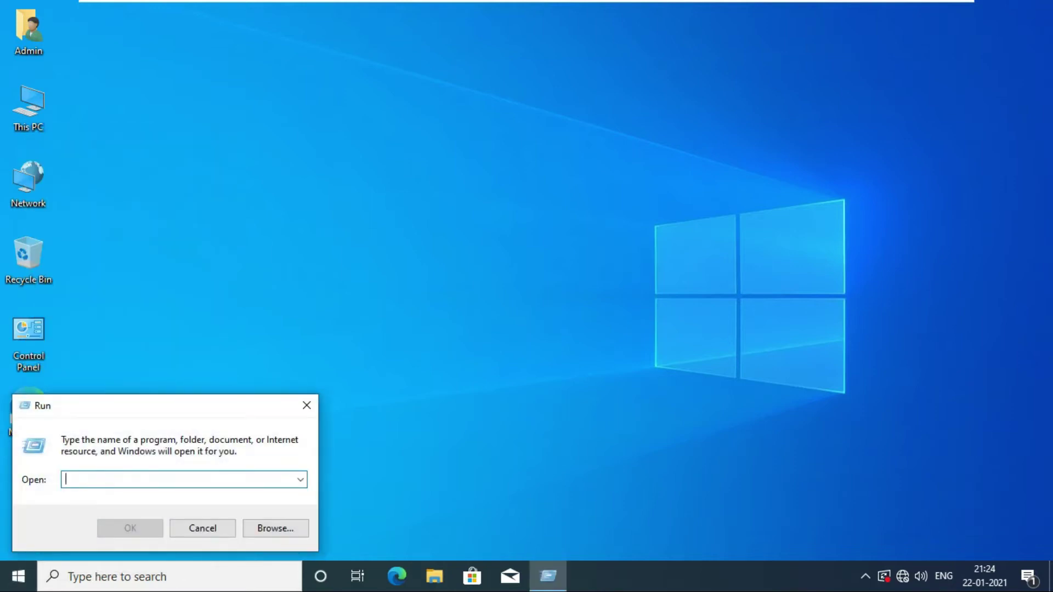
pyautogui.write('msts')
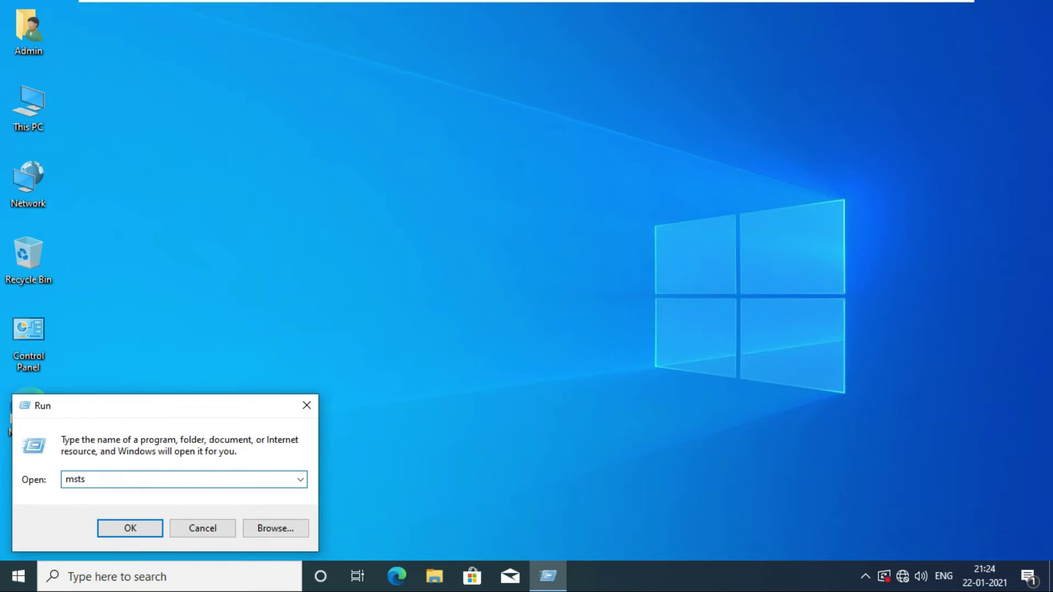
pyautogui.write('c')
pyautogui.press('Return')
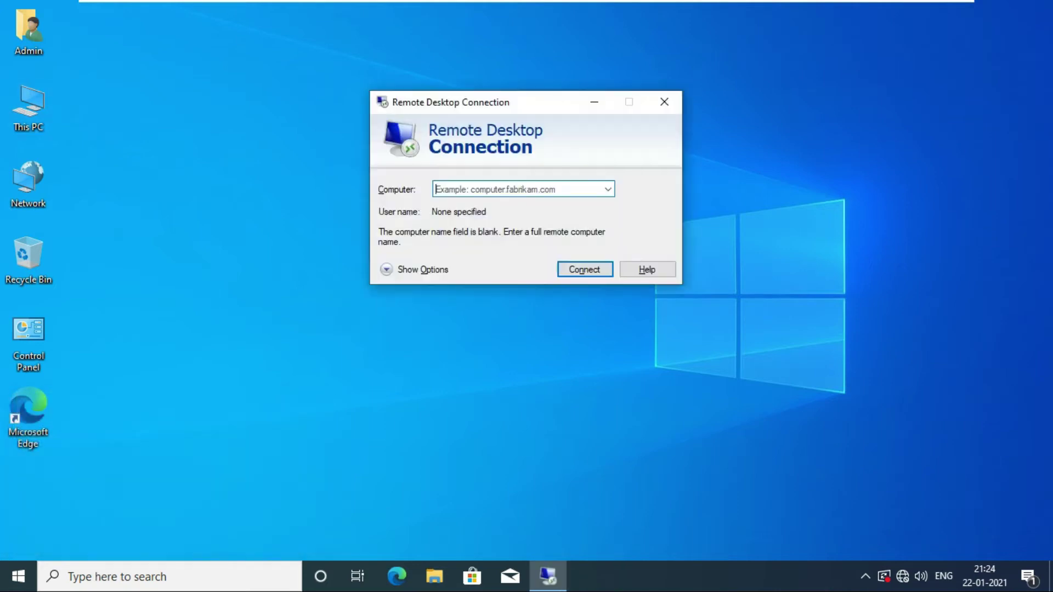
# - Enter 172.16.0.1 as the remote computer address
pyautogui.click(502, 388)
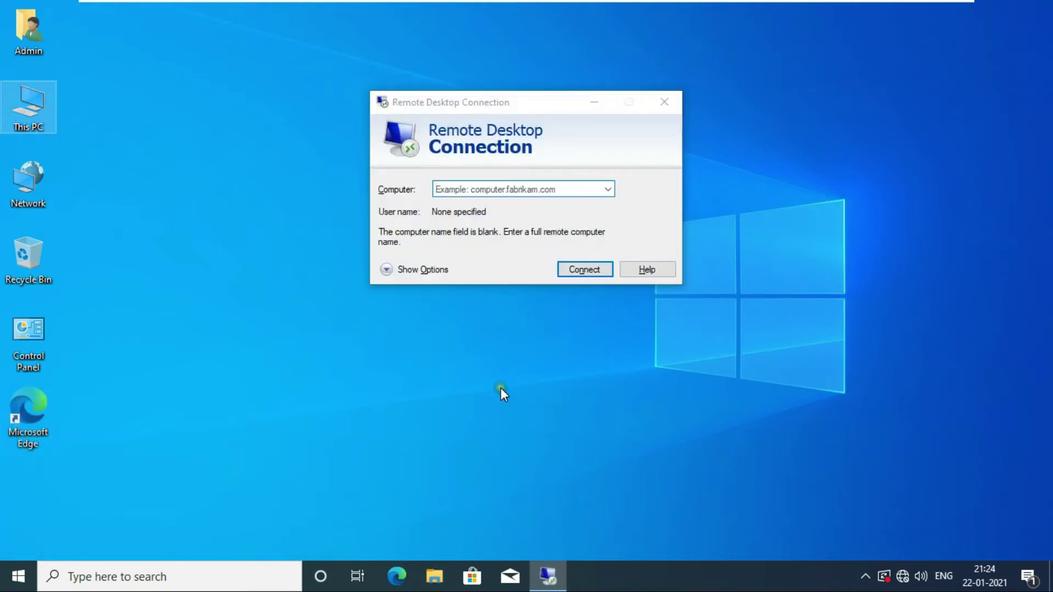
pyautogui.click(610, 189)
pyautogui.click(612, 188)
pyautogui.click(473, 189)
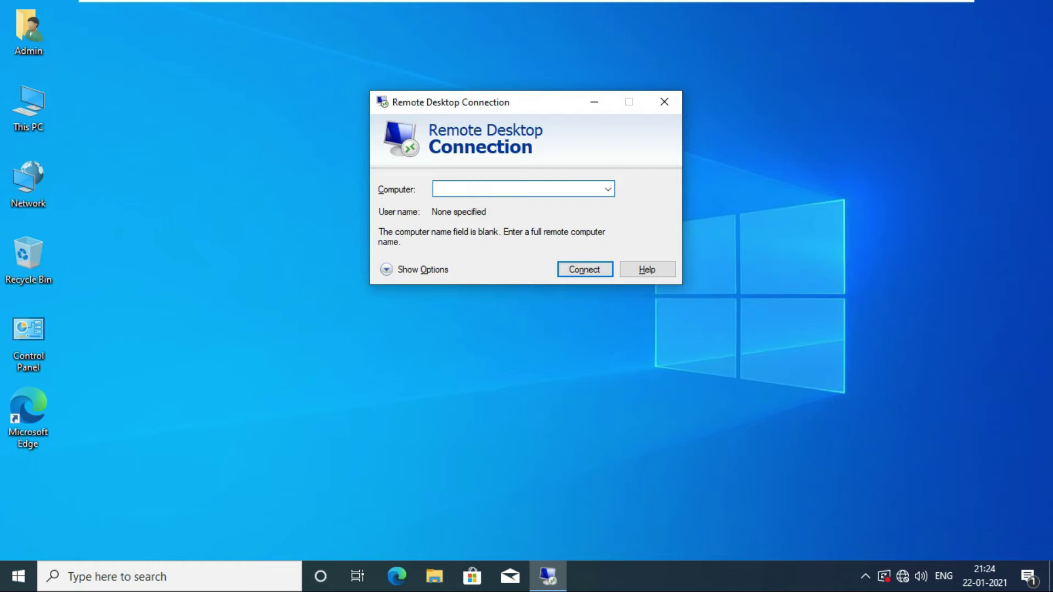
pyautogui.write('172.')
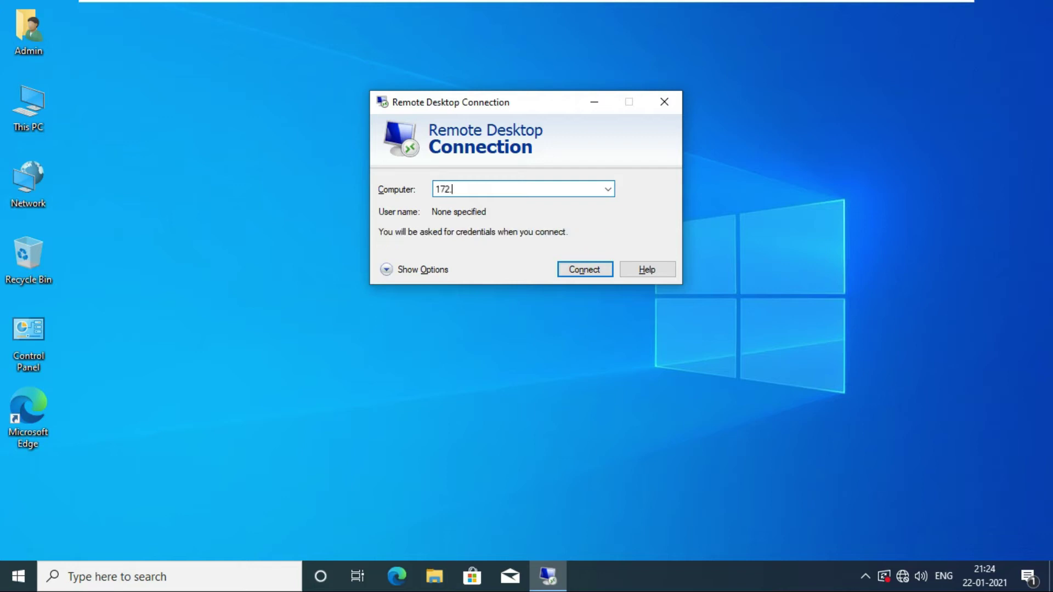
pyautogui.write('16.0.1')
# - Tick USB Drive (F:) under Local Resources > More > Drives so it is shared
pyautogui.click(406, 269)
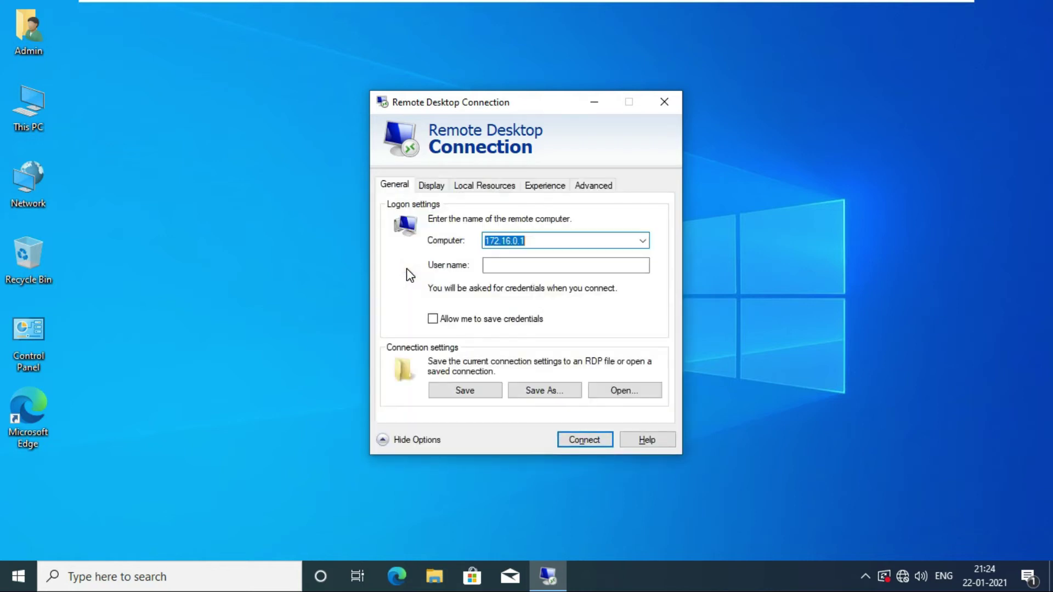
pyautogui.click(485, 187)
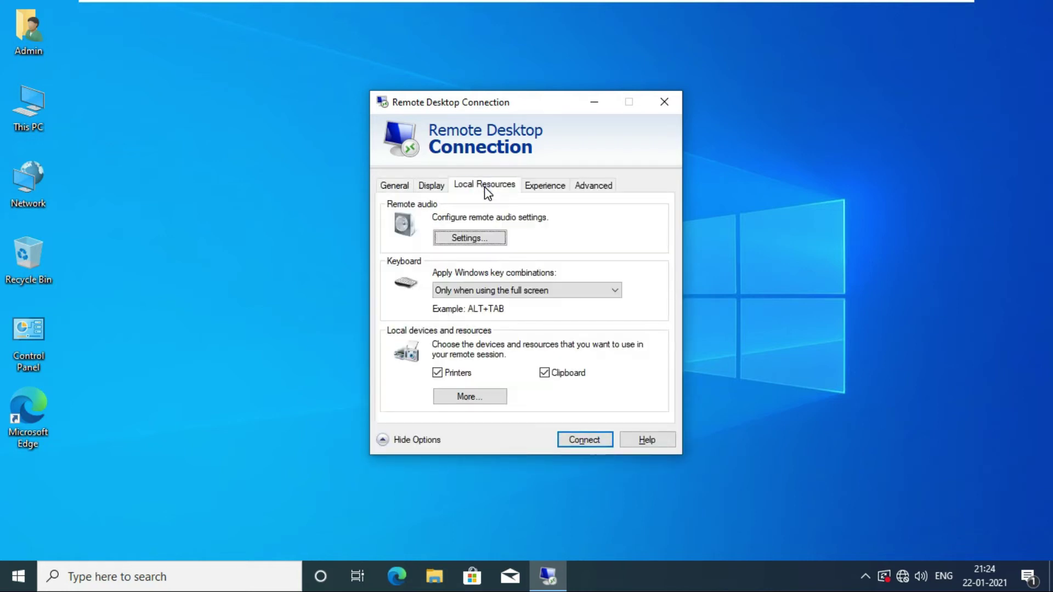
pyautogui.click(467, 397)
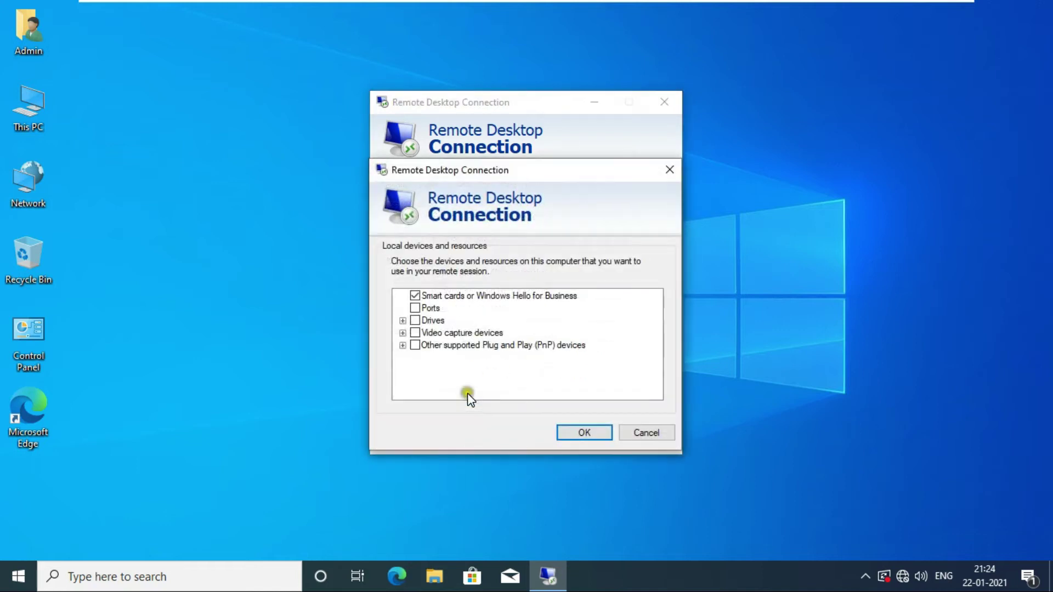
pyautogui.click(403, 320)
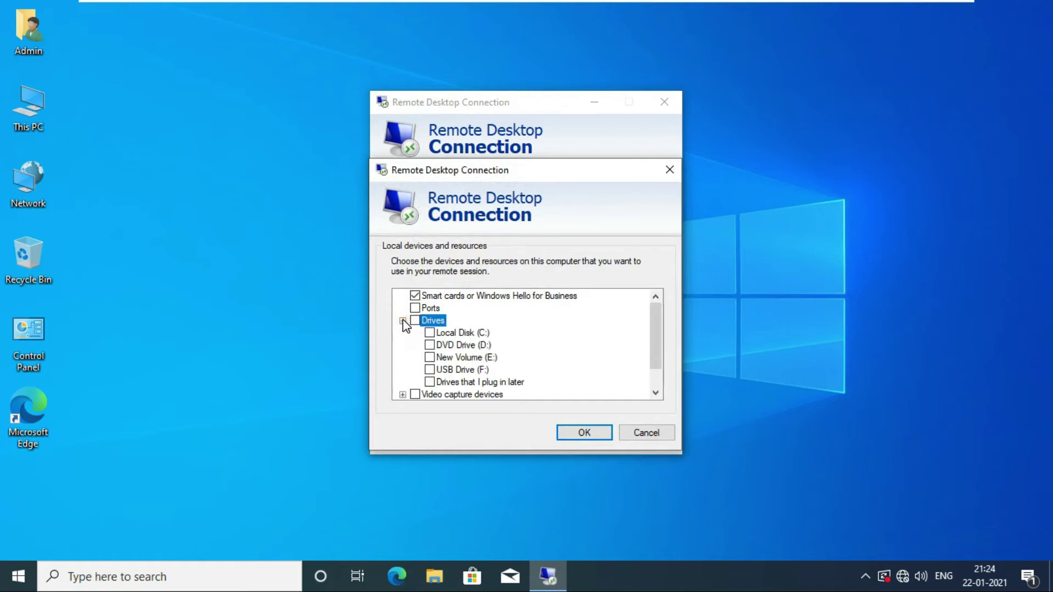
pyautogui.click(442, 369)
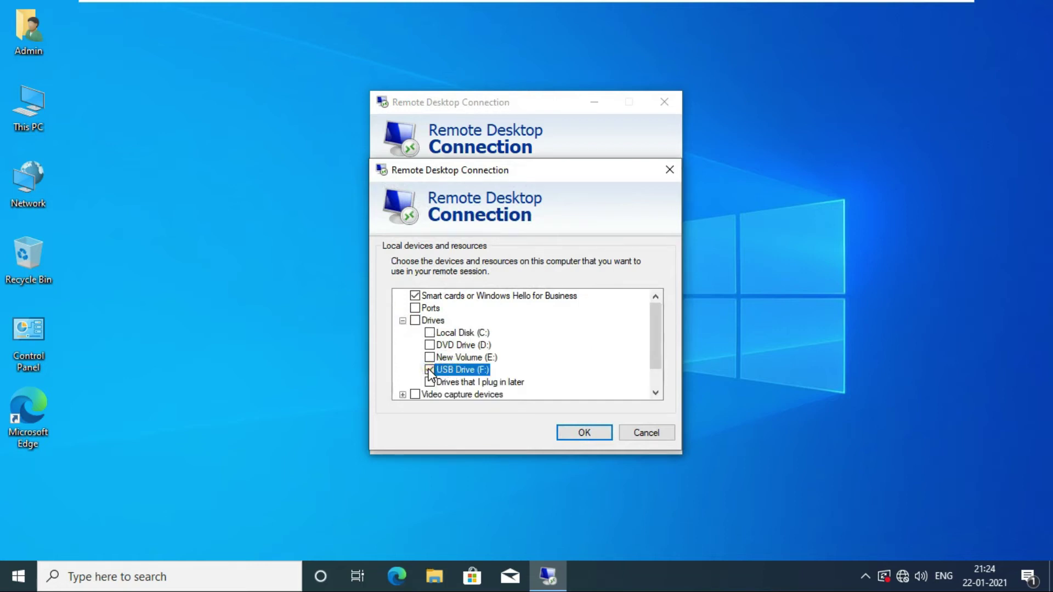
pyautogui.click(429, 370)
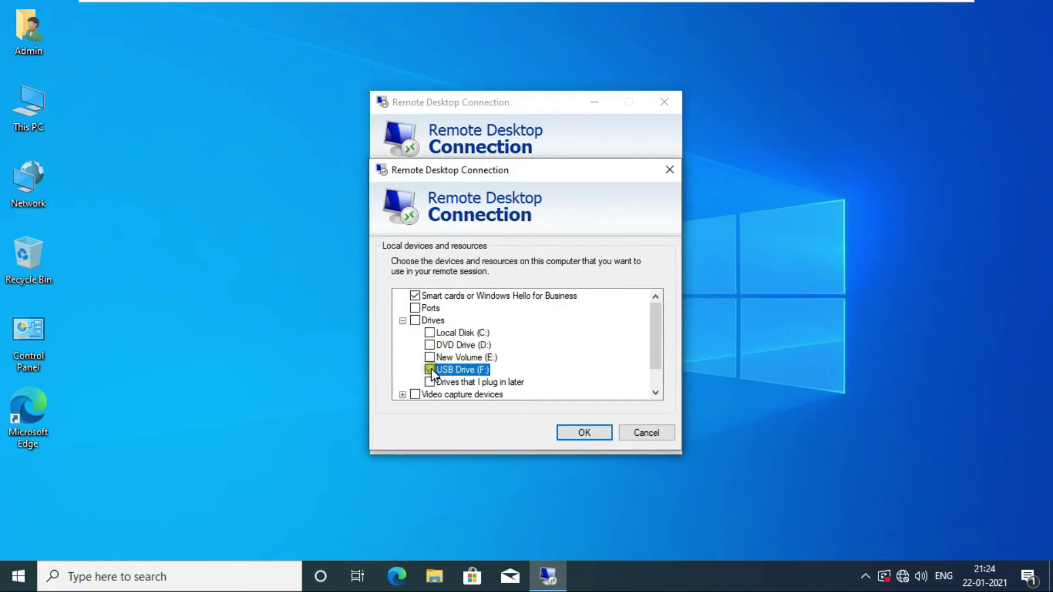
pyautogui.click(480, 360)
pyautogui.click(466, 368)
pyautogui.click(583, 433)
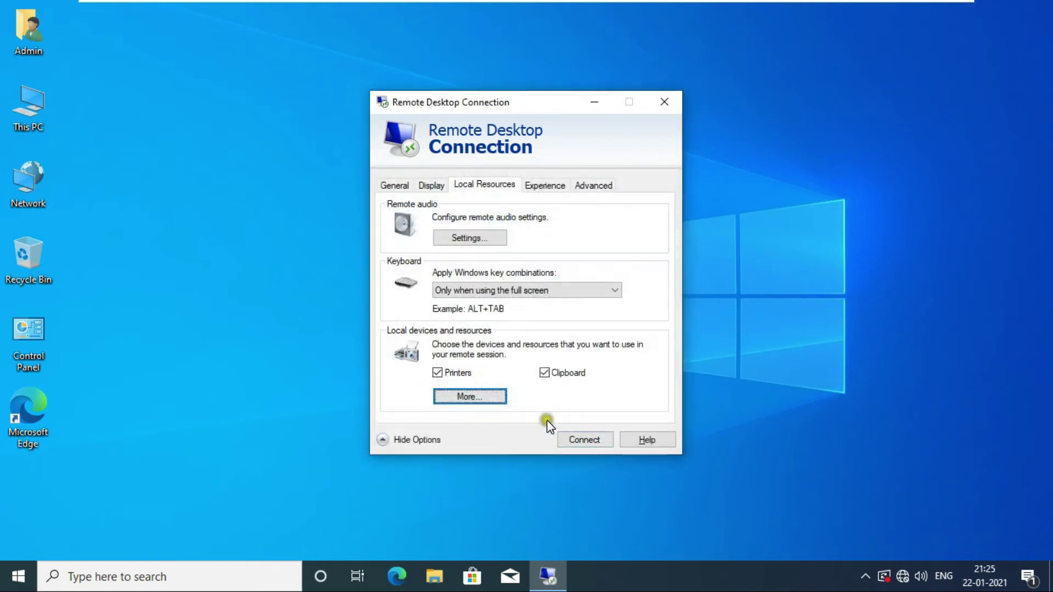
# - Connect to 172.16.0.1 with the user name and password, accepting the certificate warning
pyautogui.click(584, 439)
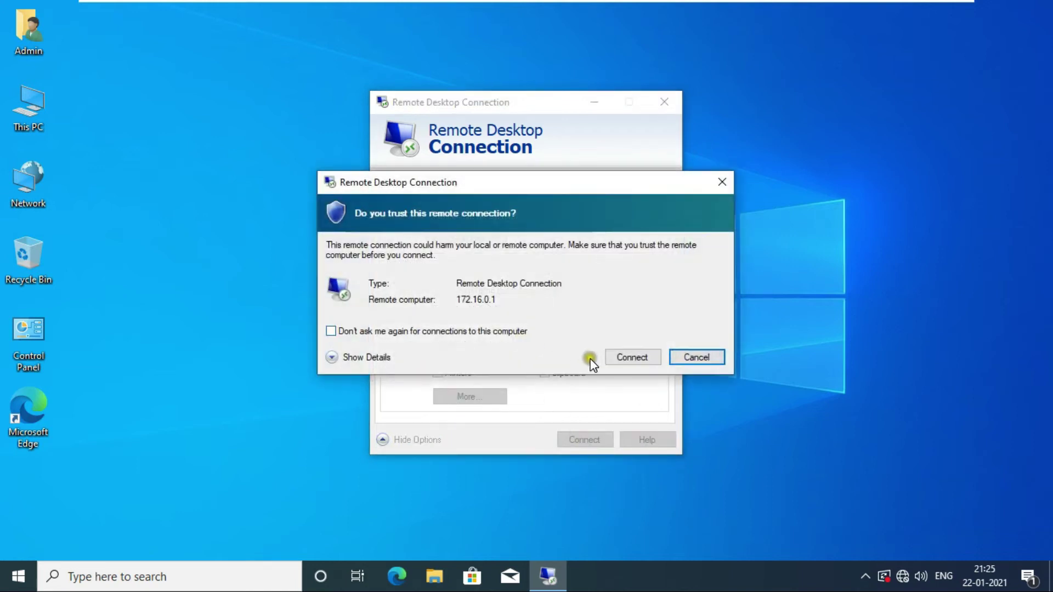
pyautogui.click(629, 360)
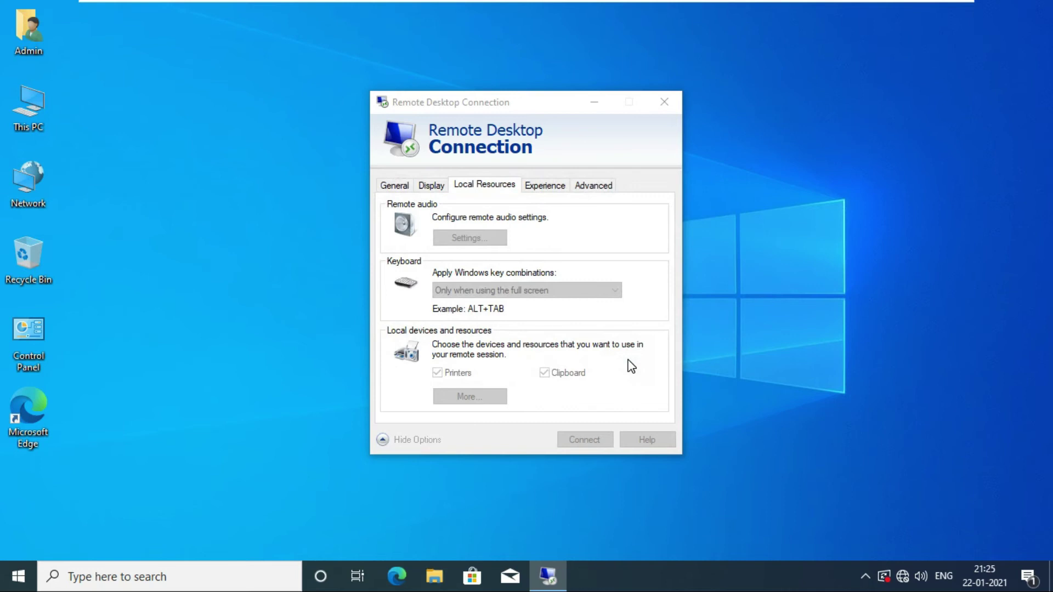
pyautogui.click(404, 256)
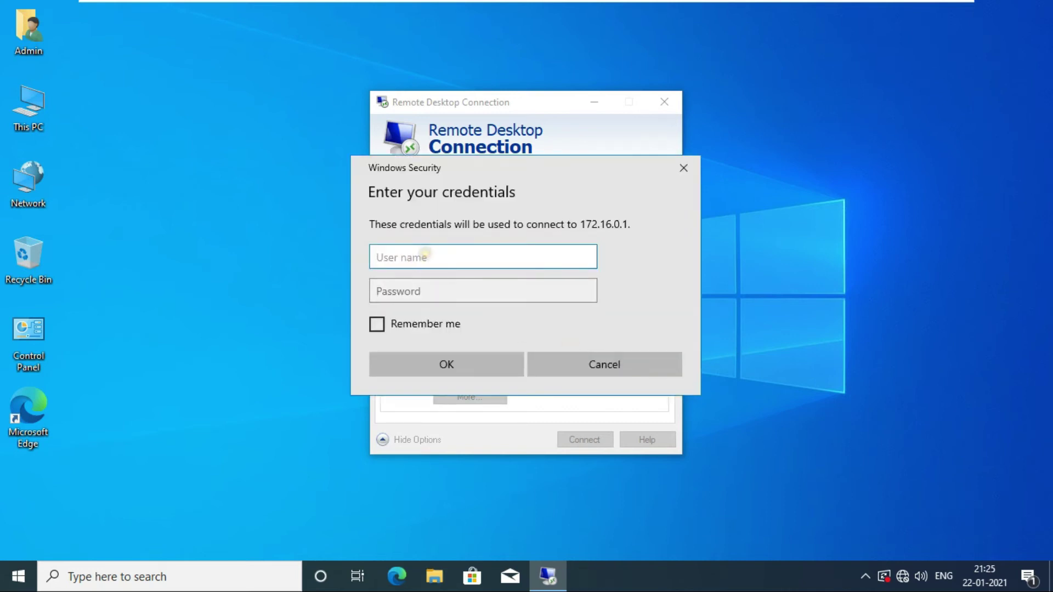
pyautogui.write('amit')
pyautogui.click(411, 290)
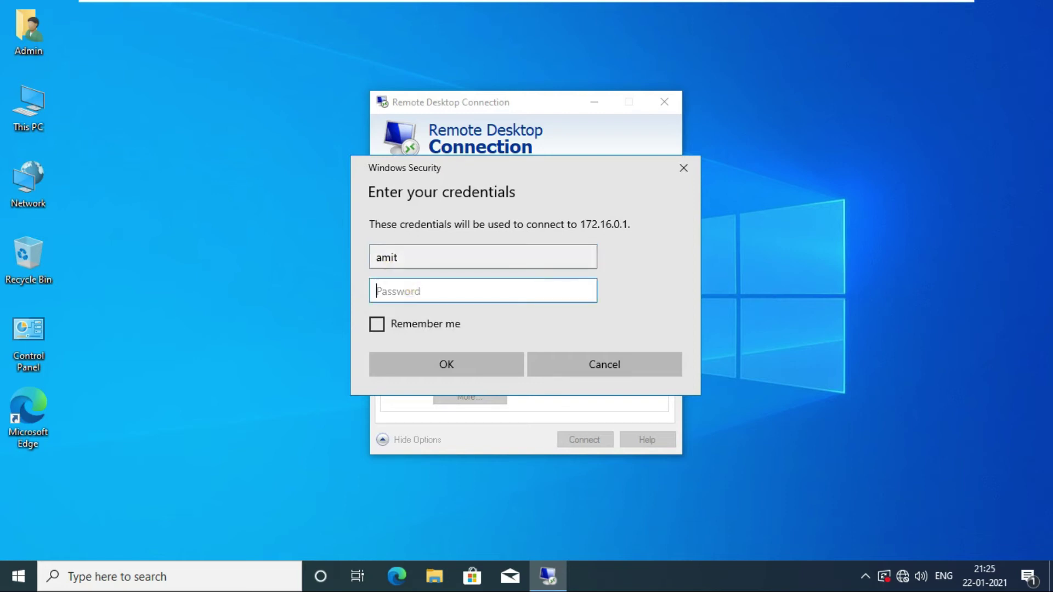
pyautogui.write('*******')
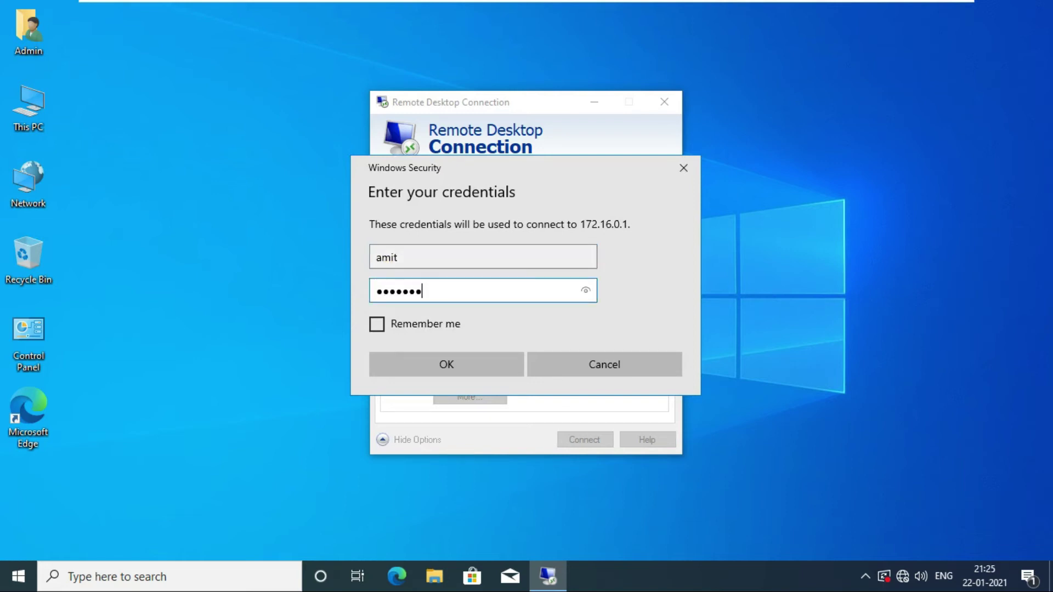
pyautogui.click(464, 364)
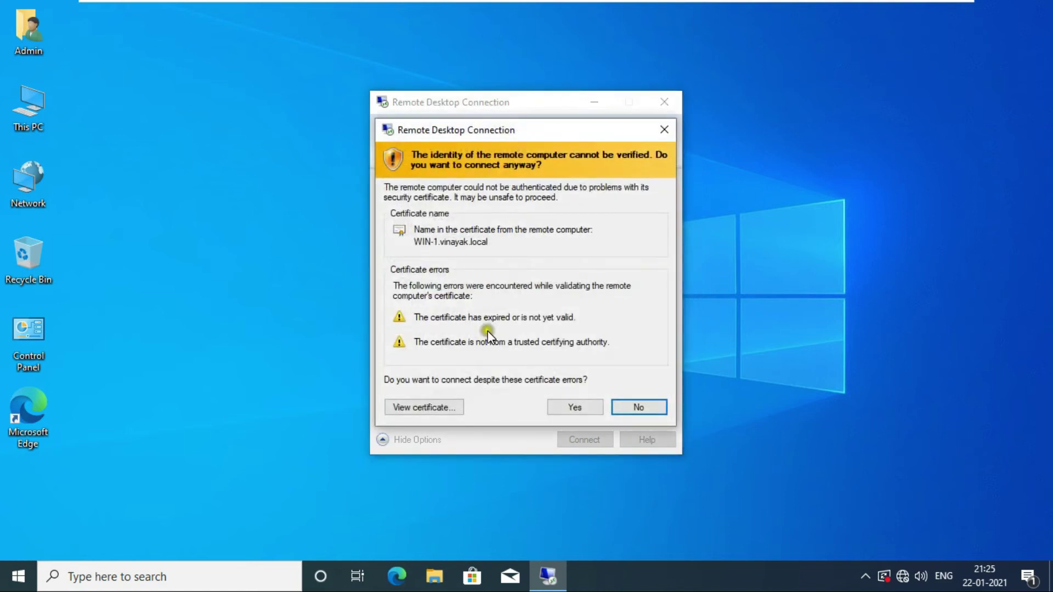
pyautogui.click(573, 407)
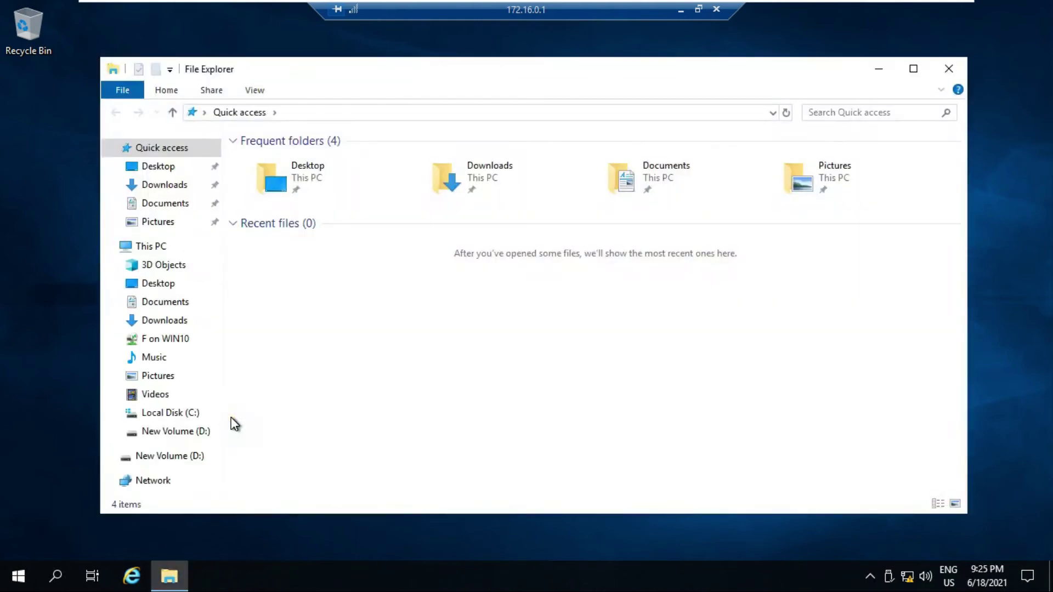
# - Copy the data folder from F on WIN10 and paste it into New Volume (D:)
pyautogui.click(149, 343)
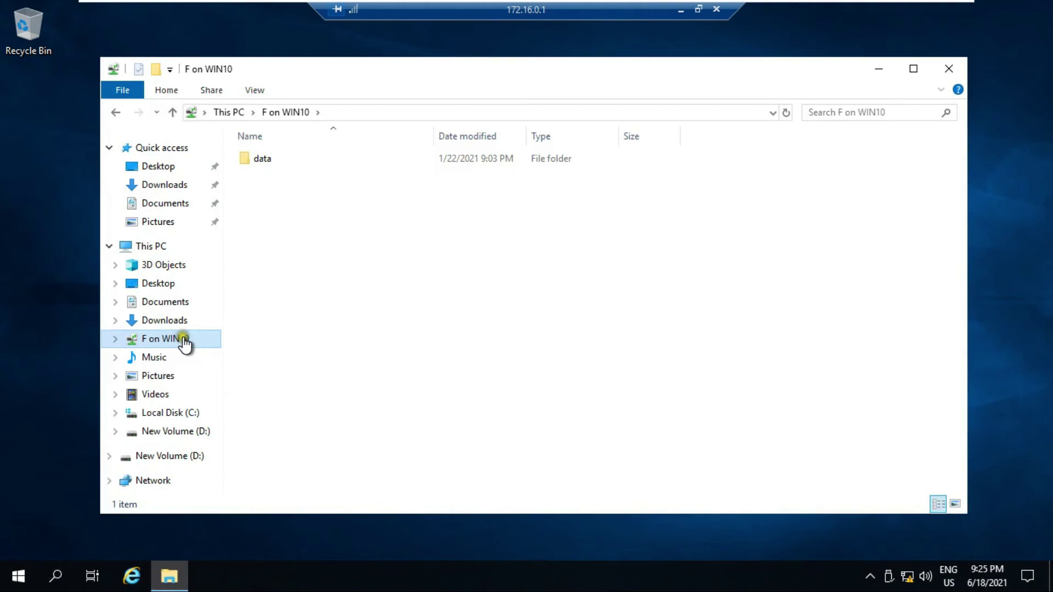
pyautogui.click(266, 159)
pyautogui.rightClick(268, 161)
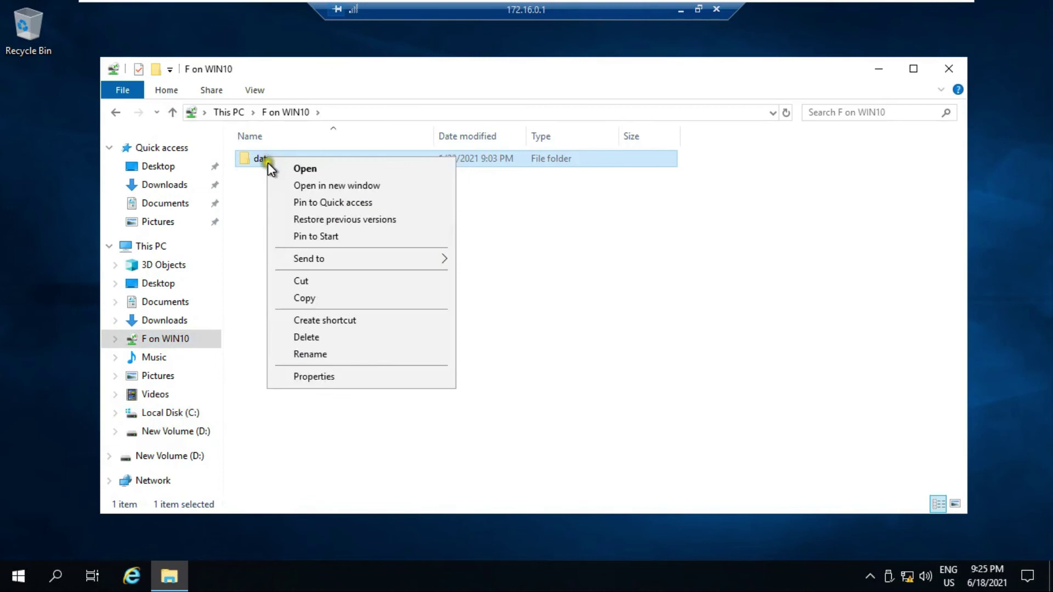
pyautogui.click(309, 299)
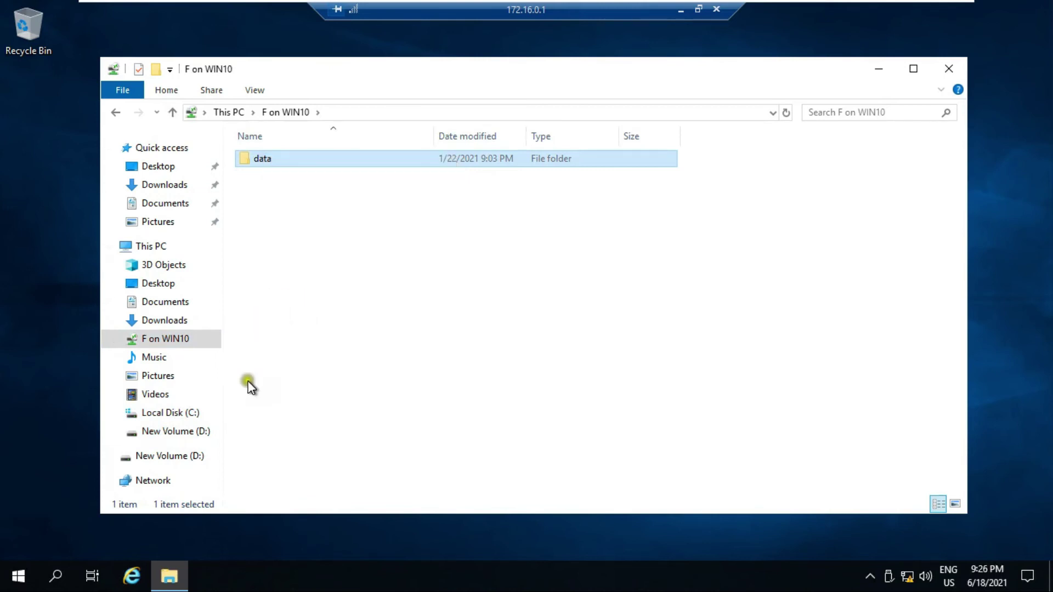
pyautogui.click(186, 433)
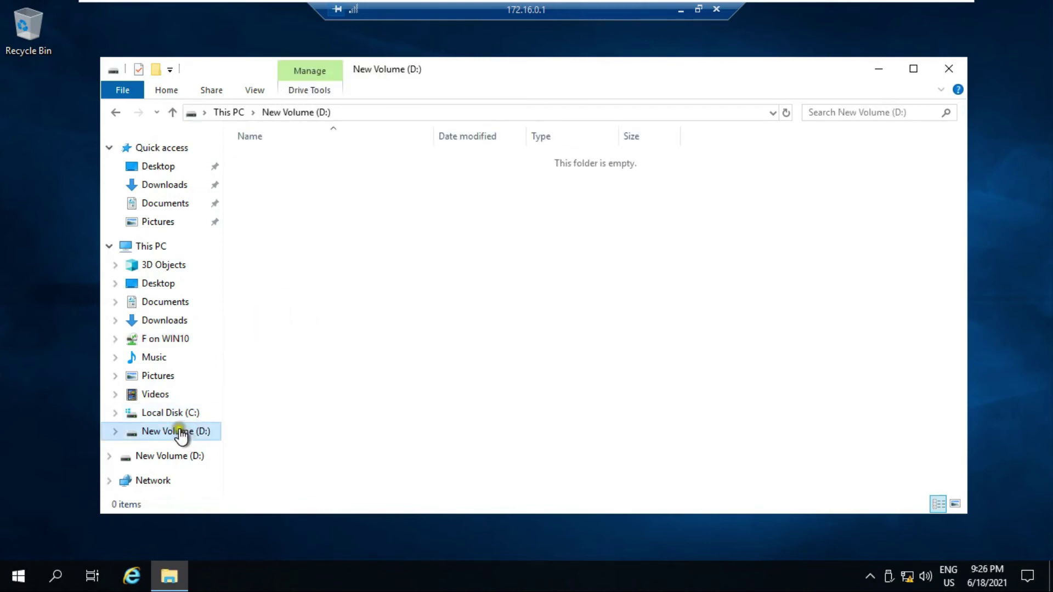
pyautogui.rightClick(291, 232)
pyautogui.click(340, 340)
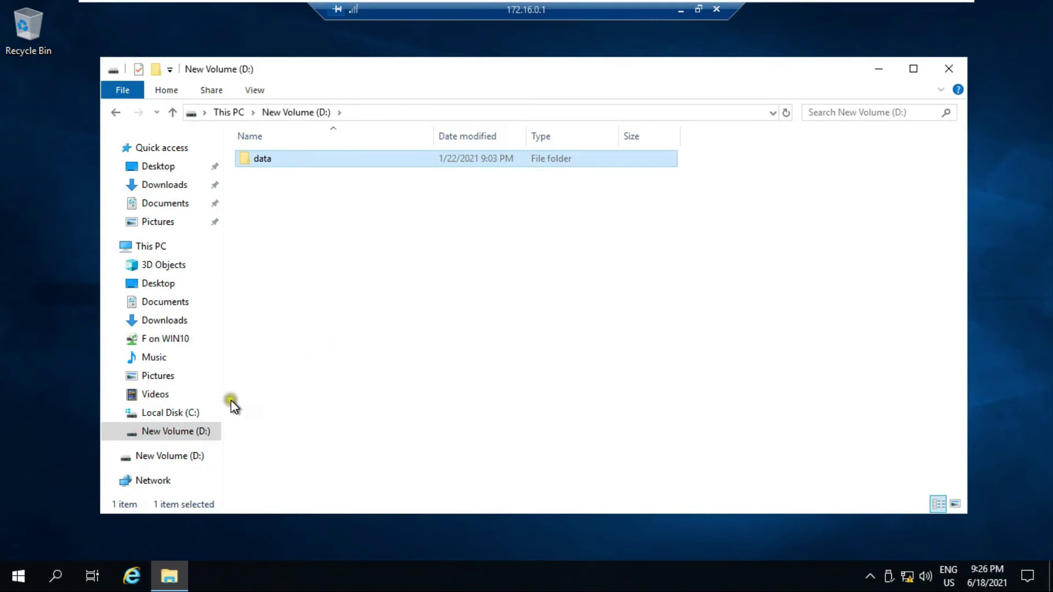
# - Copy the drivers folder from C:\Windows and paste it into F on WIN10
pyautogui.click(171, 414)
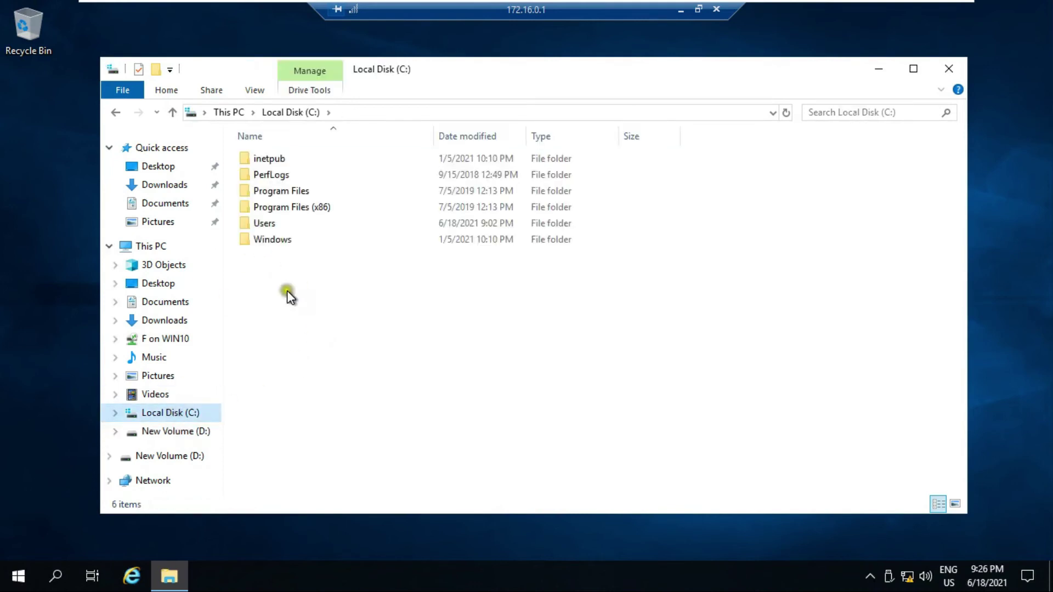
pyautogui.doubleClick(271, 241)
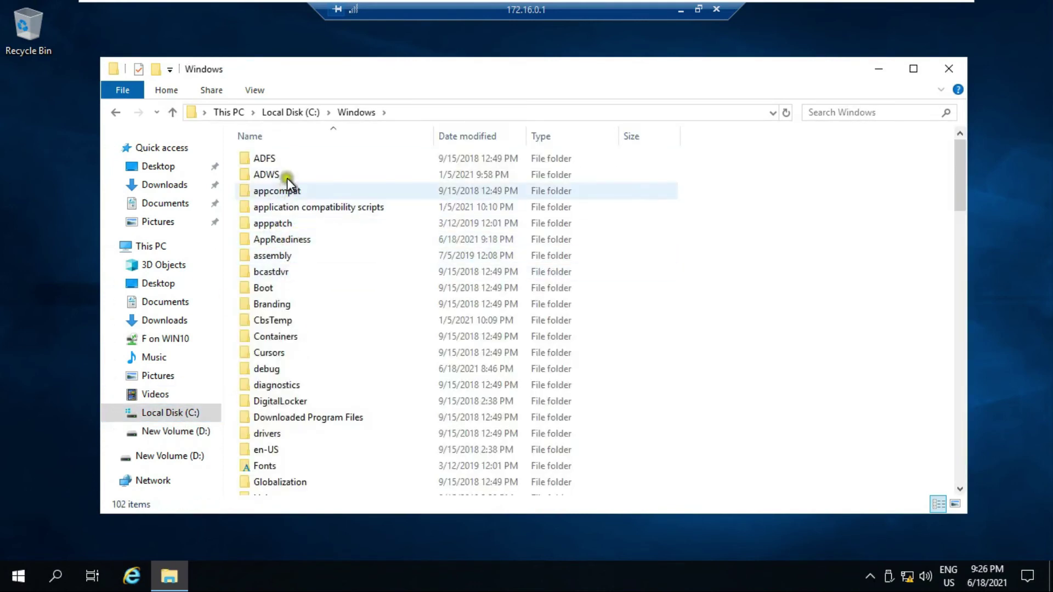
pyautogui.scroll(-2, 314, 321)
pyautogui.scroll(-2, 315, 326)
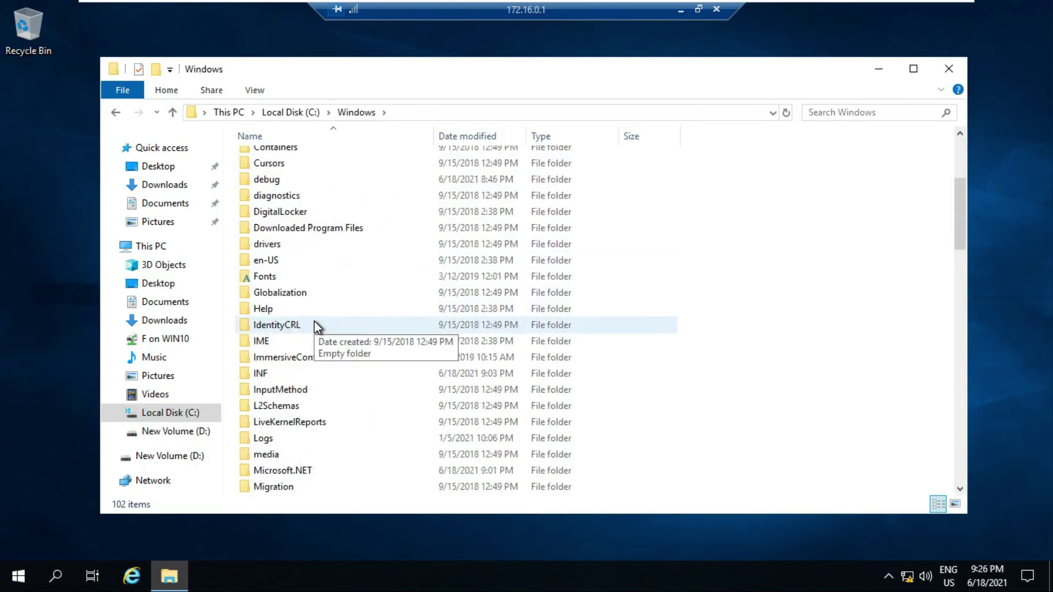
pyautogui.rightClick(271, 247)
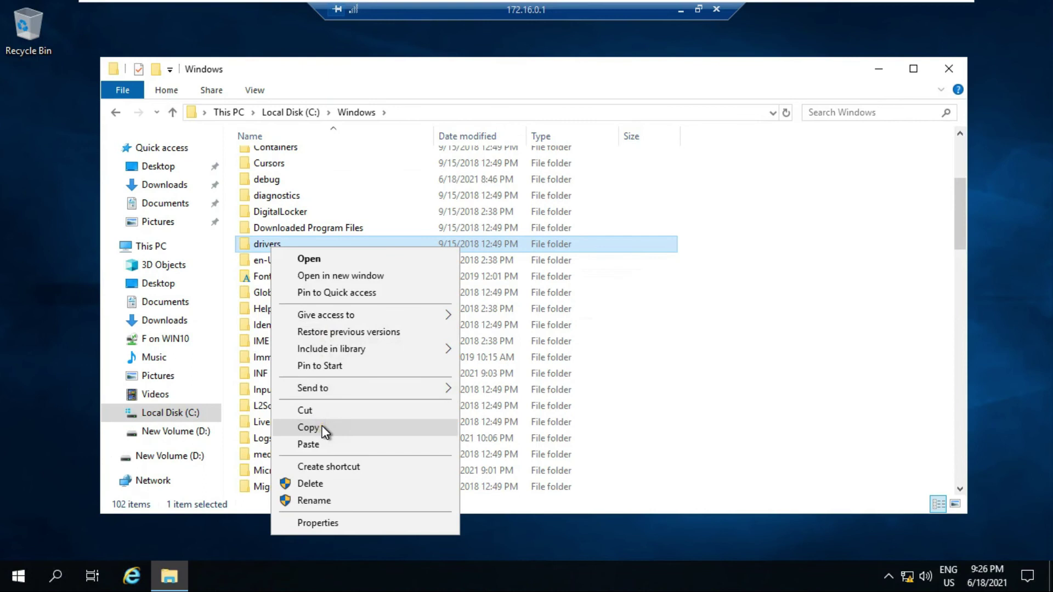
pyautogui.click(324, 429)
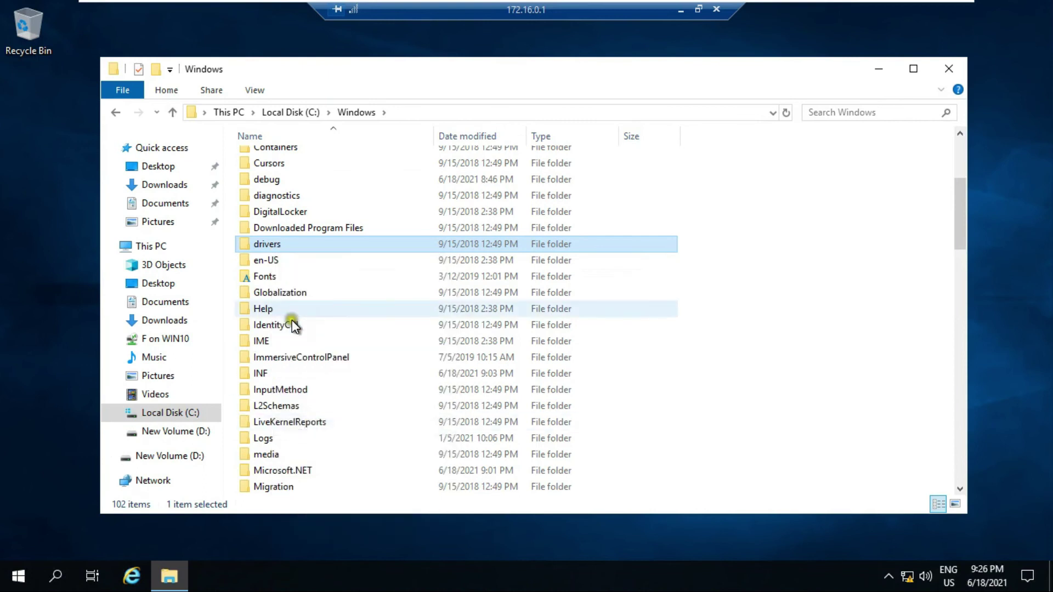
pyautogui.click(165, 338)
pyautogui.rightClick(318, 214)
pyautogui.click(369, 322)
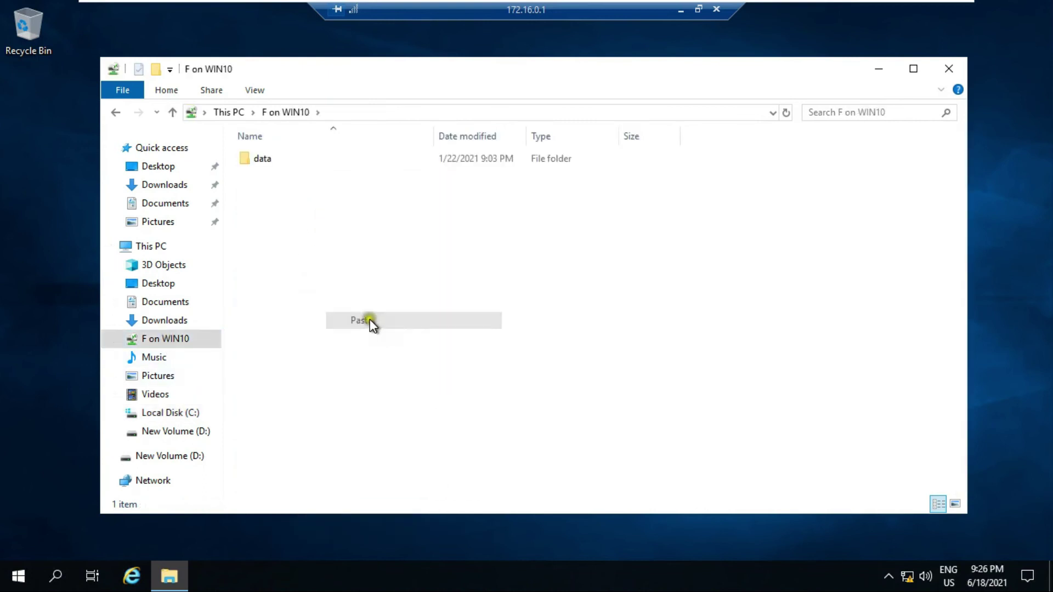
pyautogui.click(264, 175)
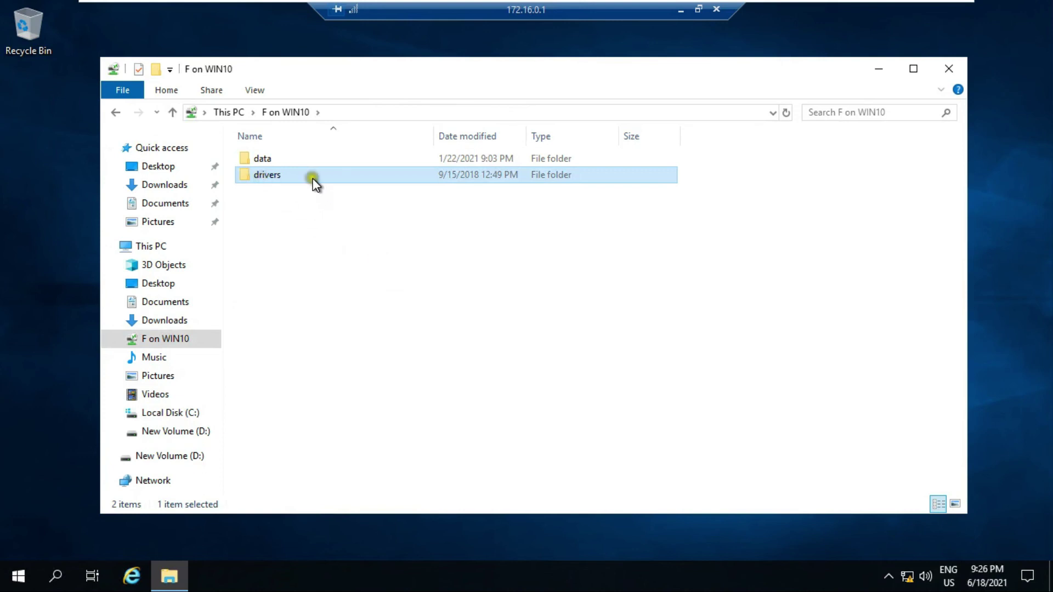
pyautogui.click(278, 196)
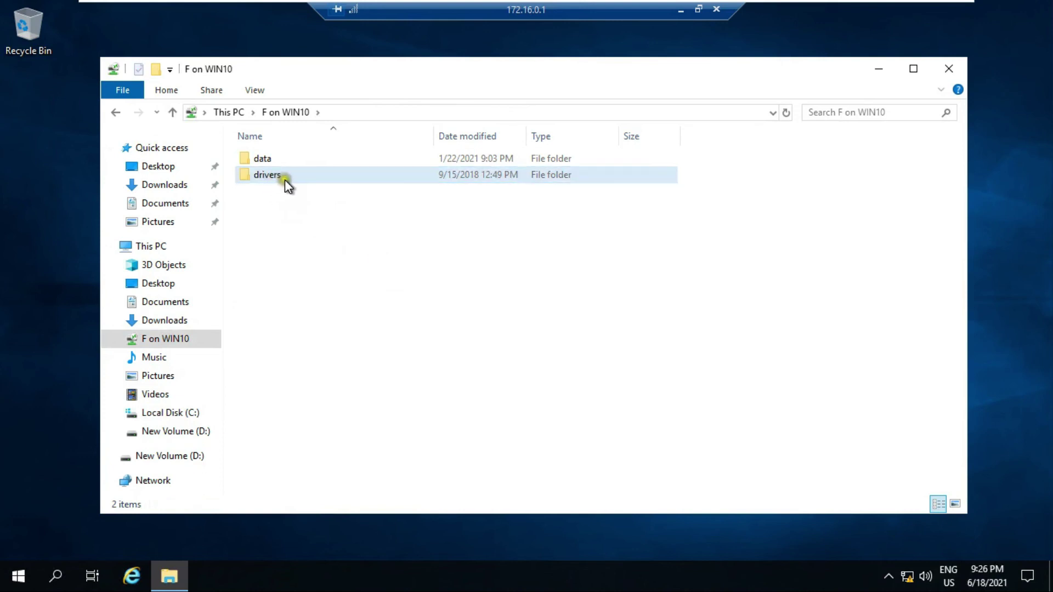
# - Close File Explorer and disconnect the remote session via Win+X > Shut down or sign out
pyautogui.click(952, 77)
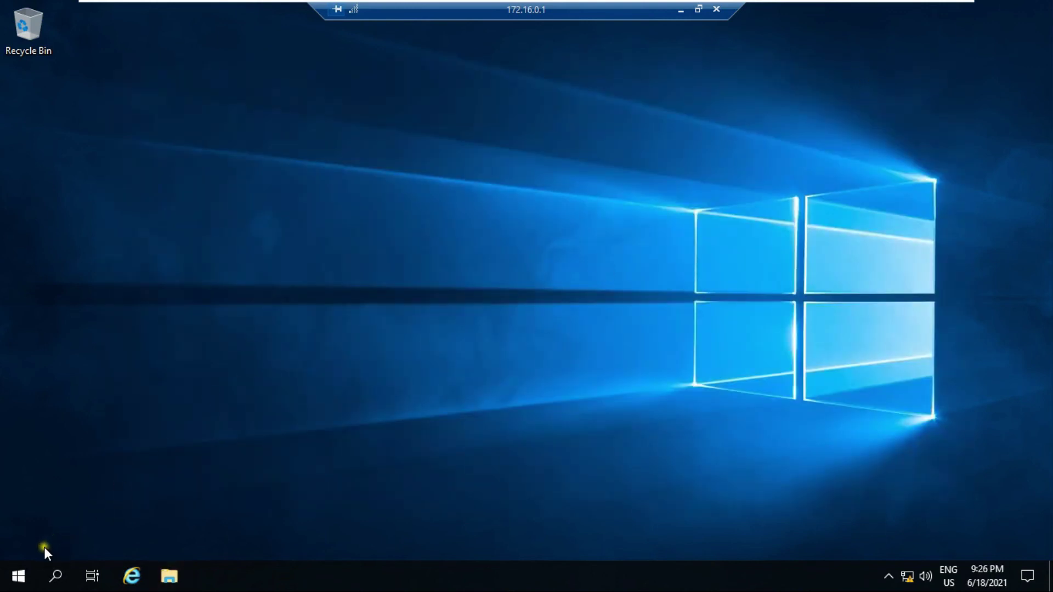
pyautogui.rightClick(22, 572)
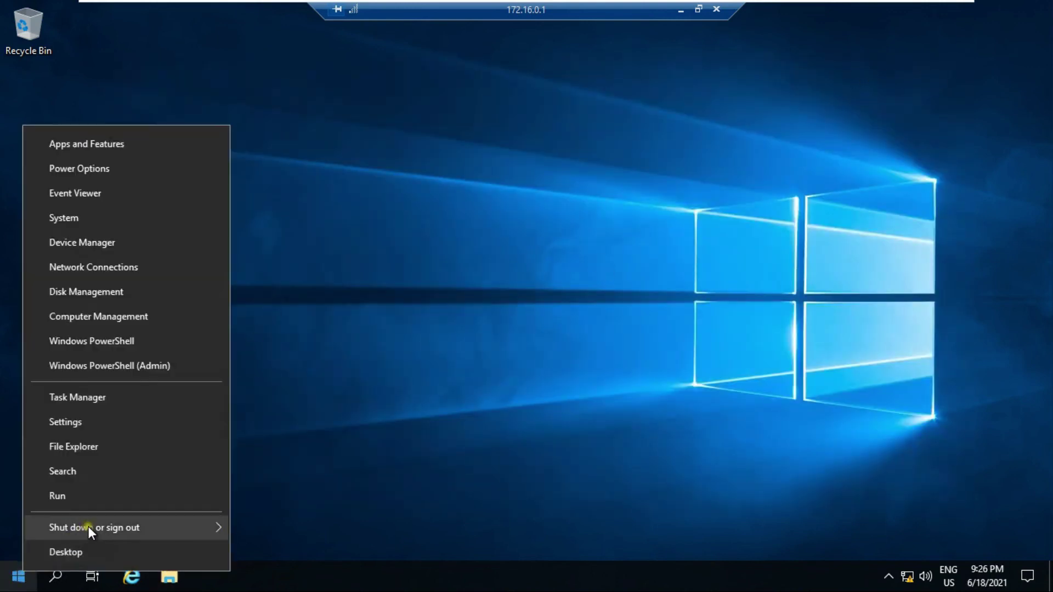
pyautogui.moveTo(88, 527)
pyautogui.click(281, 530)
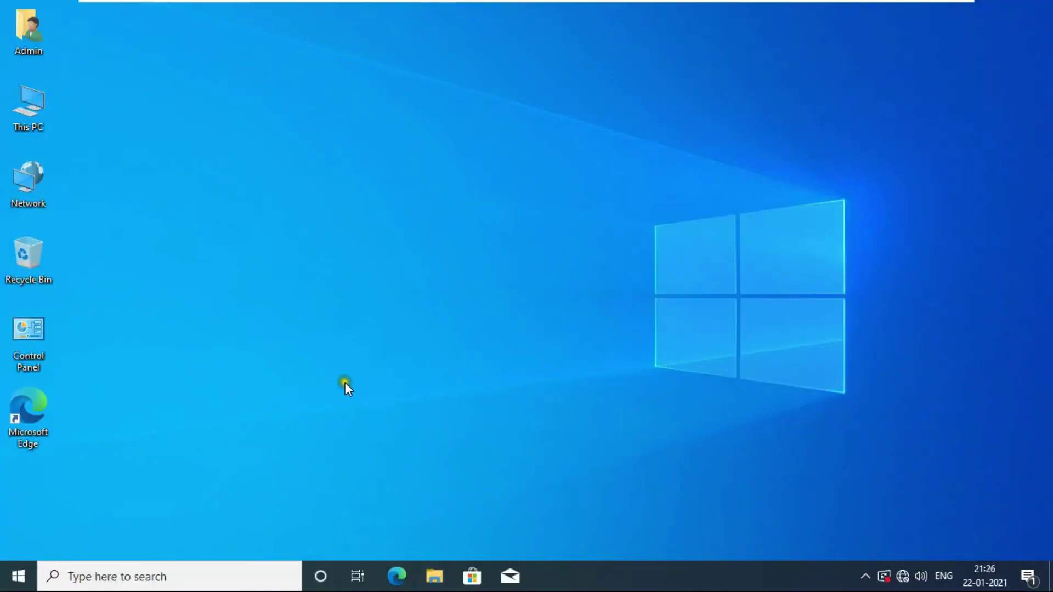
# - Open This PC > USB Drive (F:) and select the copied drivers folder beside data
pyautogui.doubleClick(43, 122)
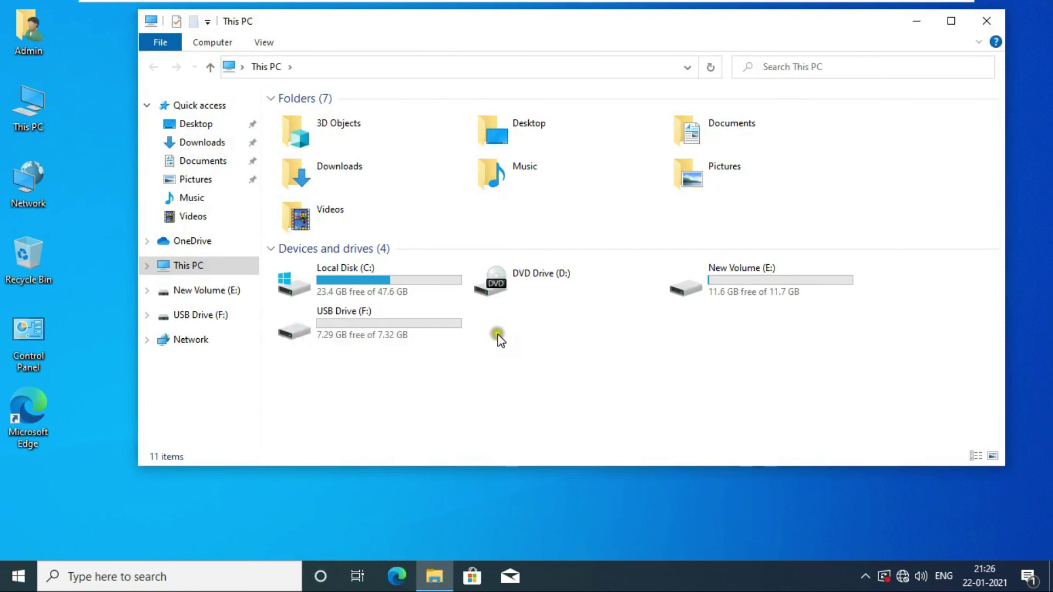
pyautogui.doubleClick(387, 327)
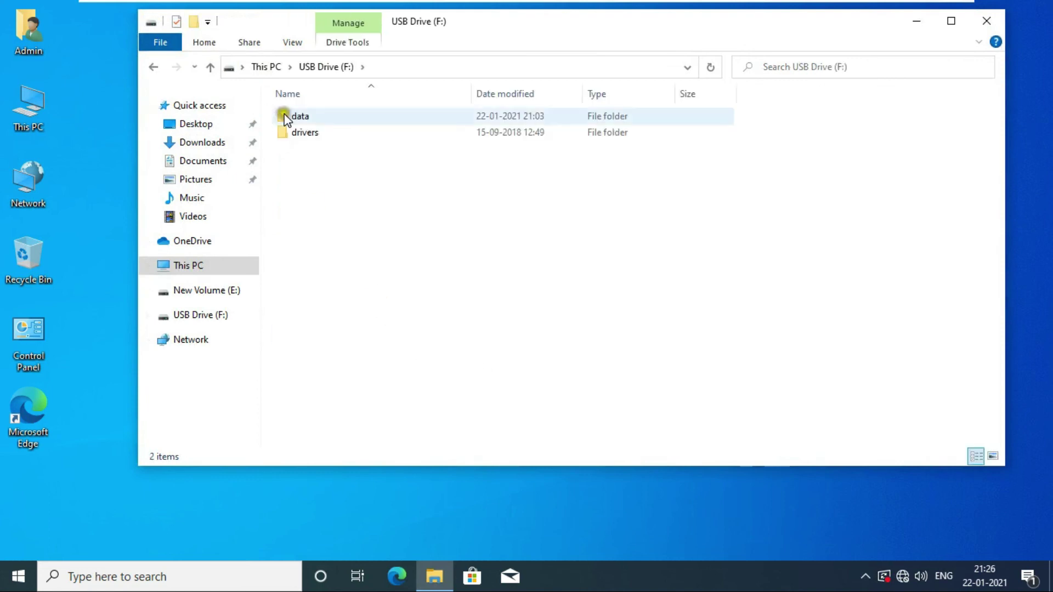
pyautogui.click(308, 136)
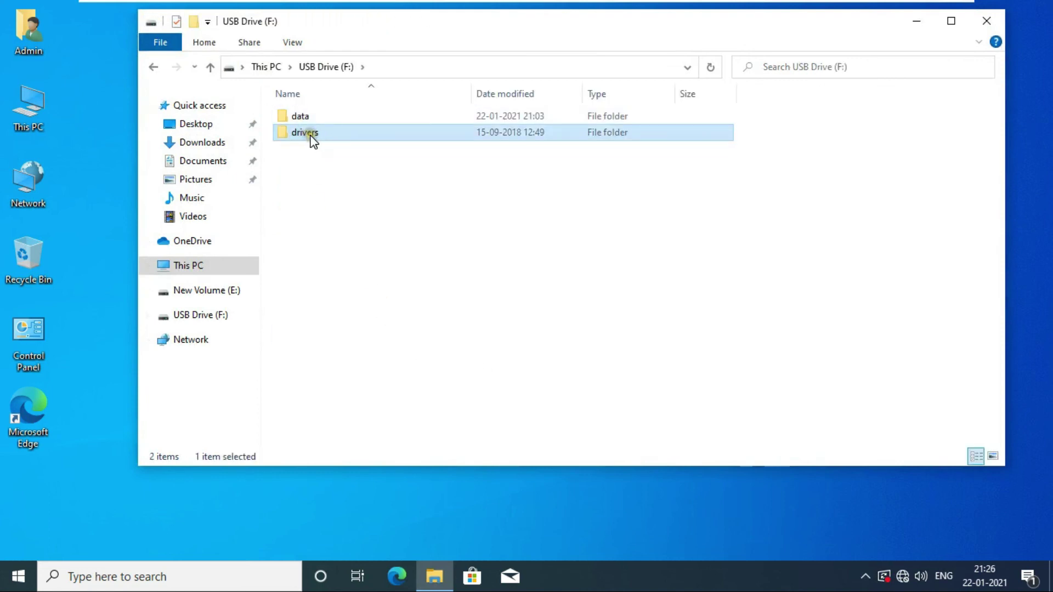